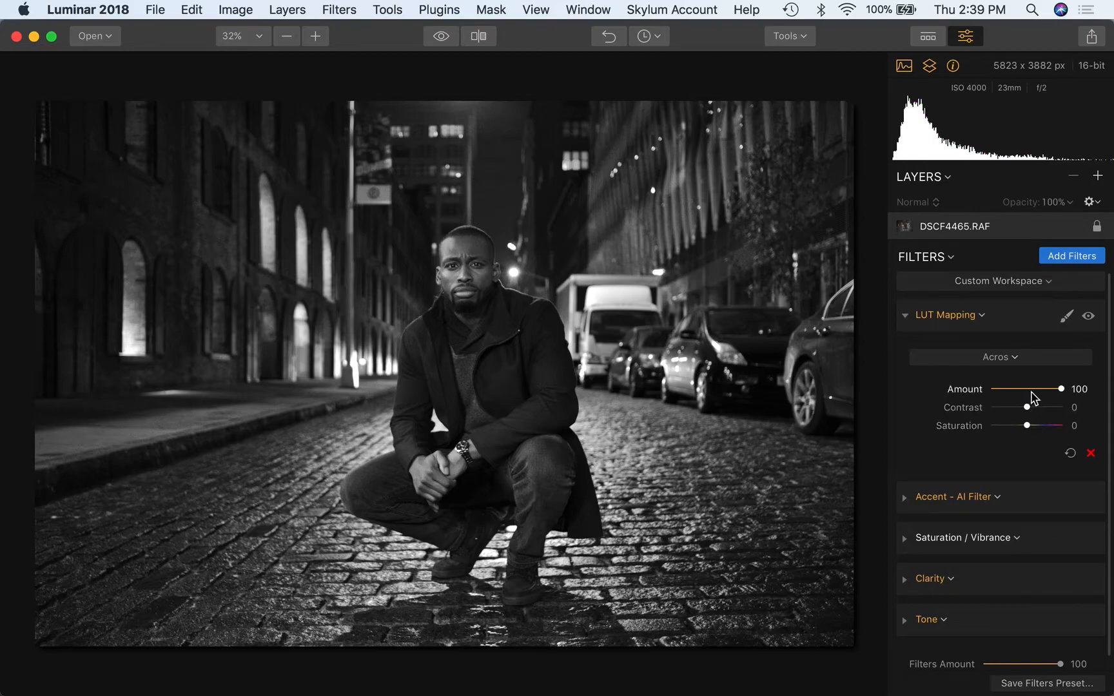
click(1027, 391)
drag(1027, 390, 1007, 390)
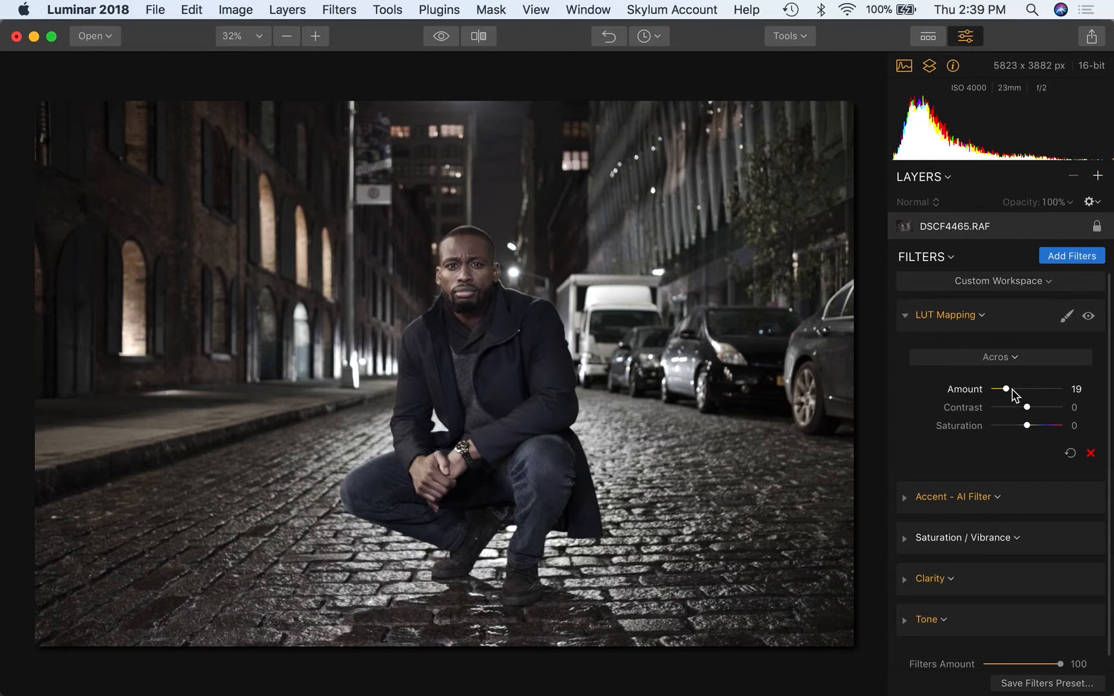
click(1012, 390)
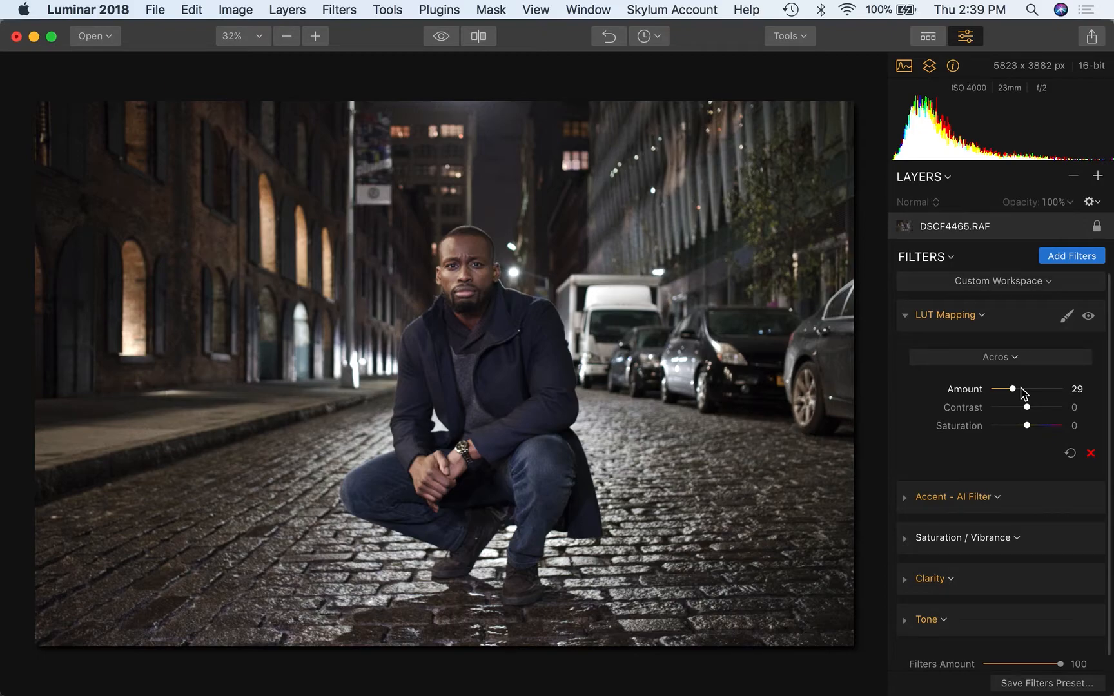
click(1021, 390)
drag(1024, 391, 1062, 388)
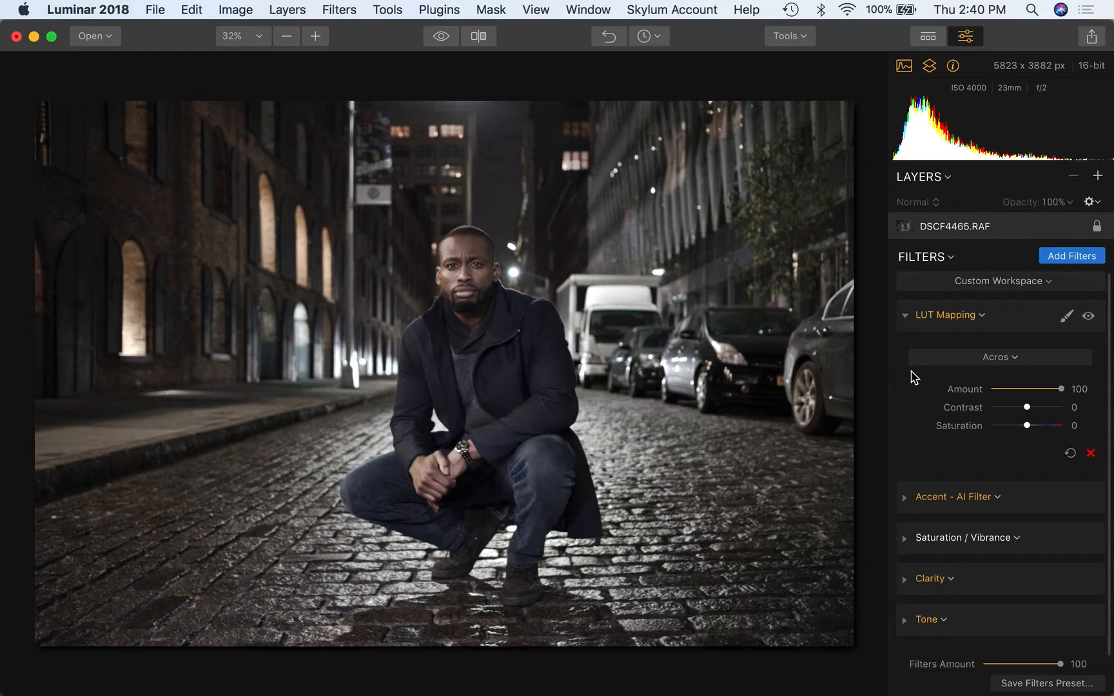
- Try Accent AI Boost at 58, 32 and 23, then settle it at about 15
click(904, 315)
click(904, 358)
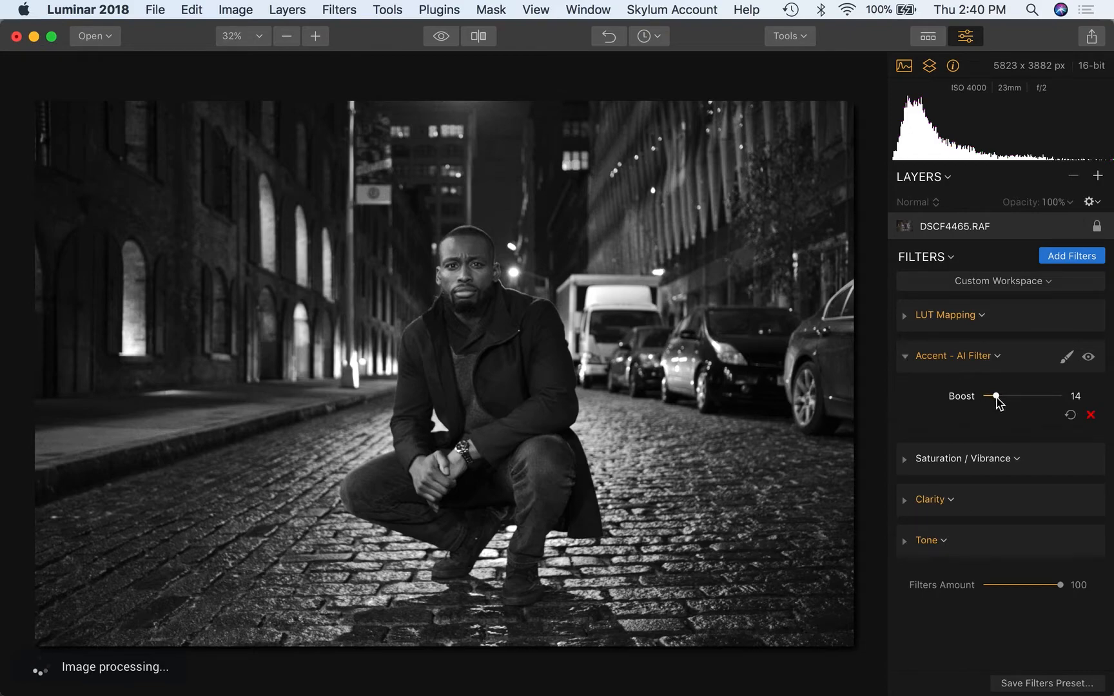
drag(998, 398, 1032, 401)
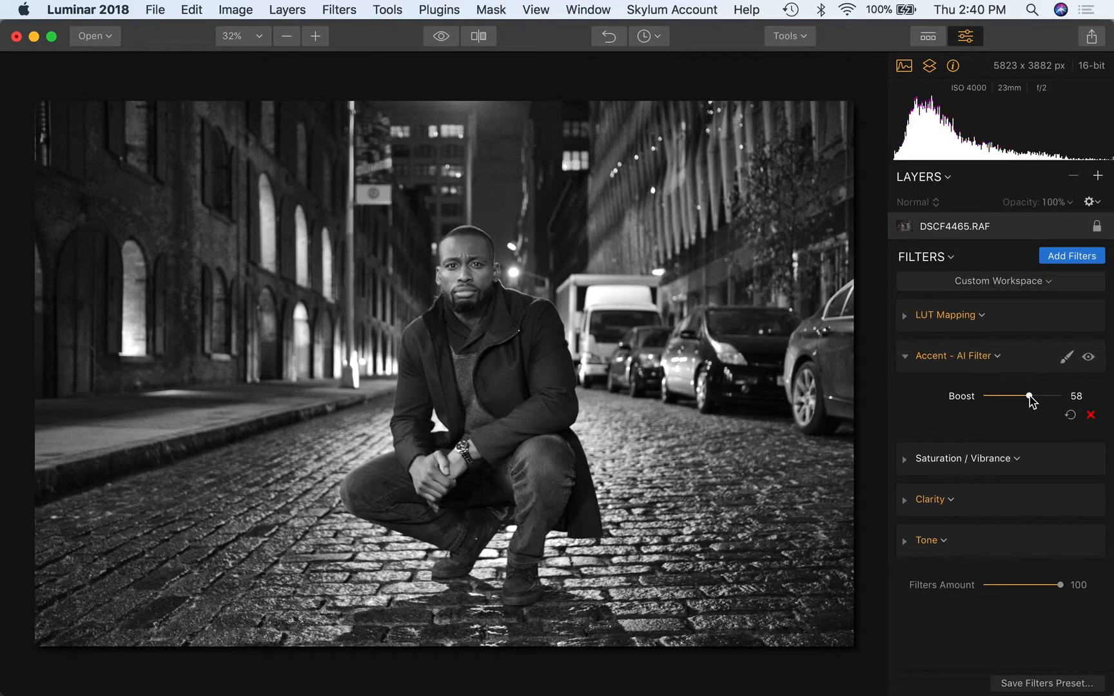
click(1009, 400)
drag(1010, 399, 1003, 397)
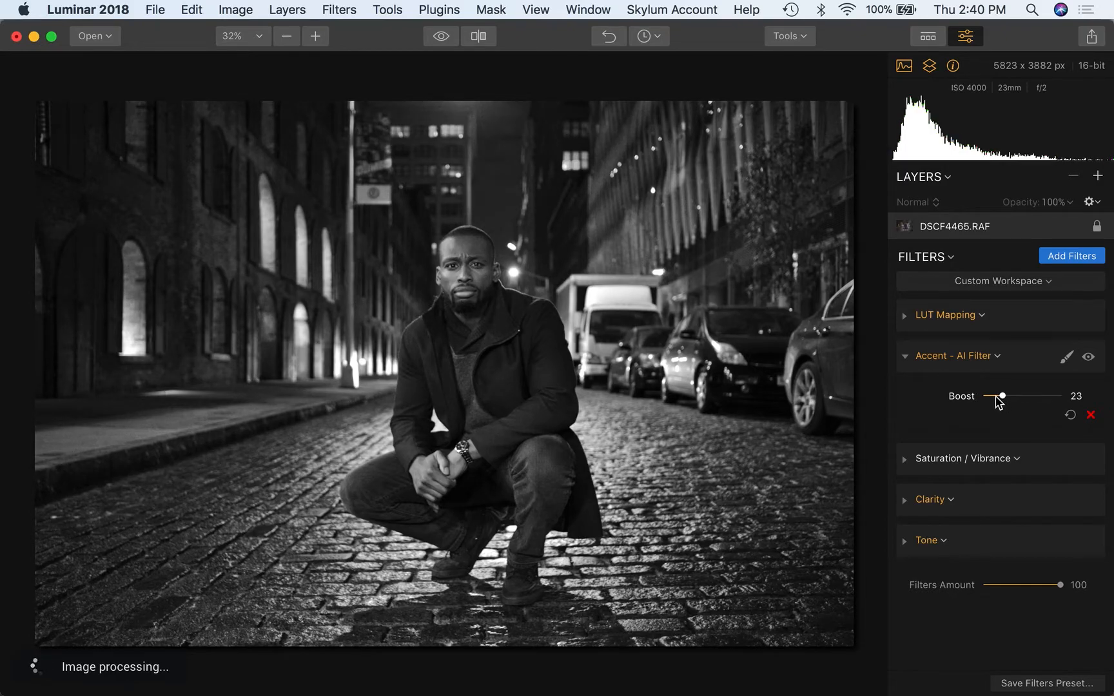
drag(998, 398, 996, 400)
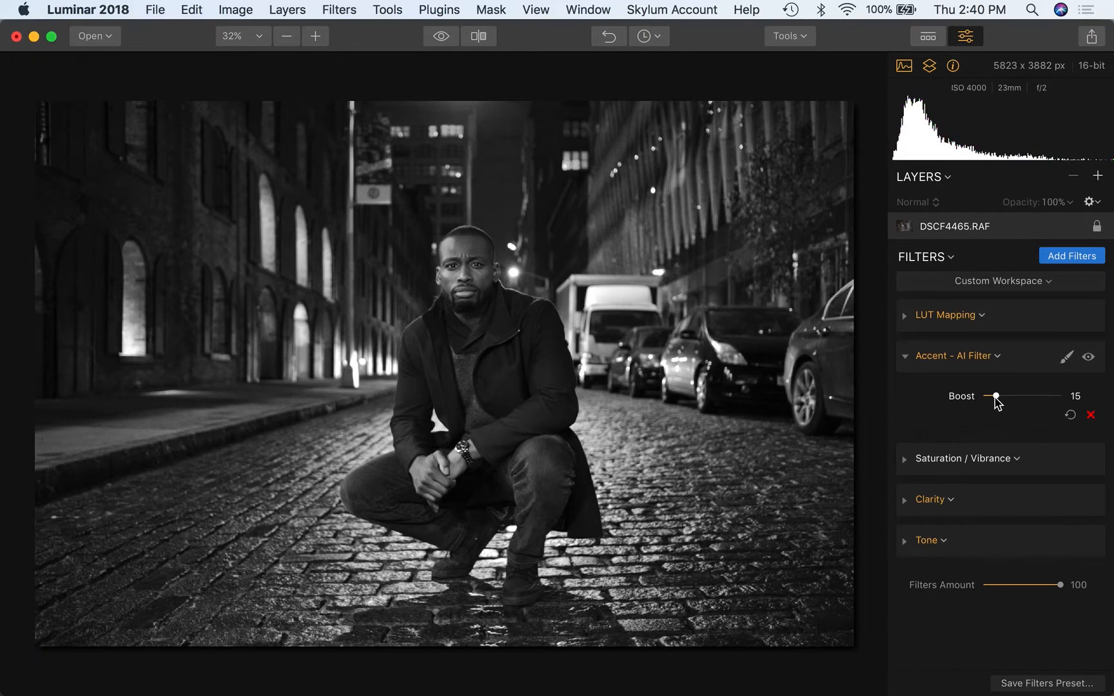
- Test Saturation at -87, then delete the Saturation / Vibrance filter from the stack
click(909, 359)
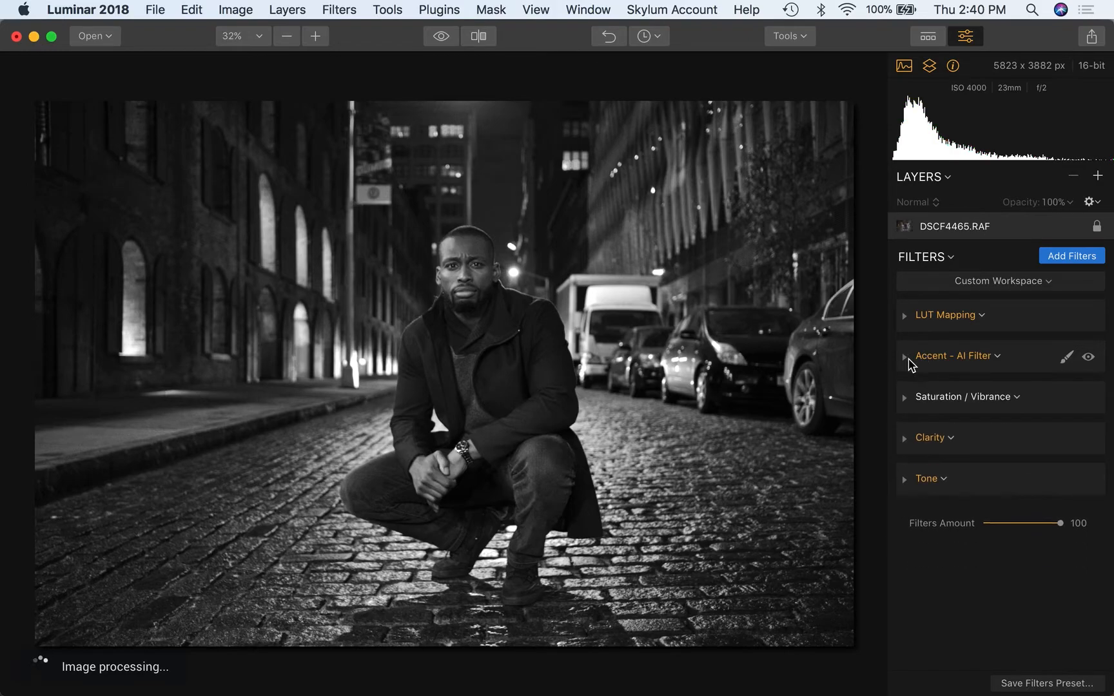
click(909, 396)
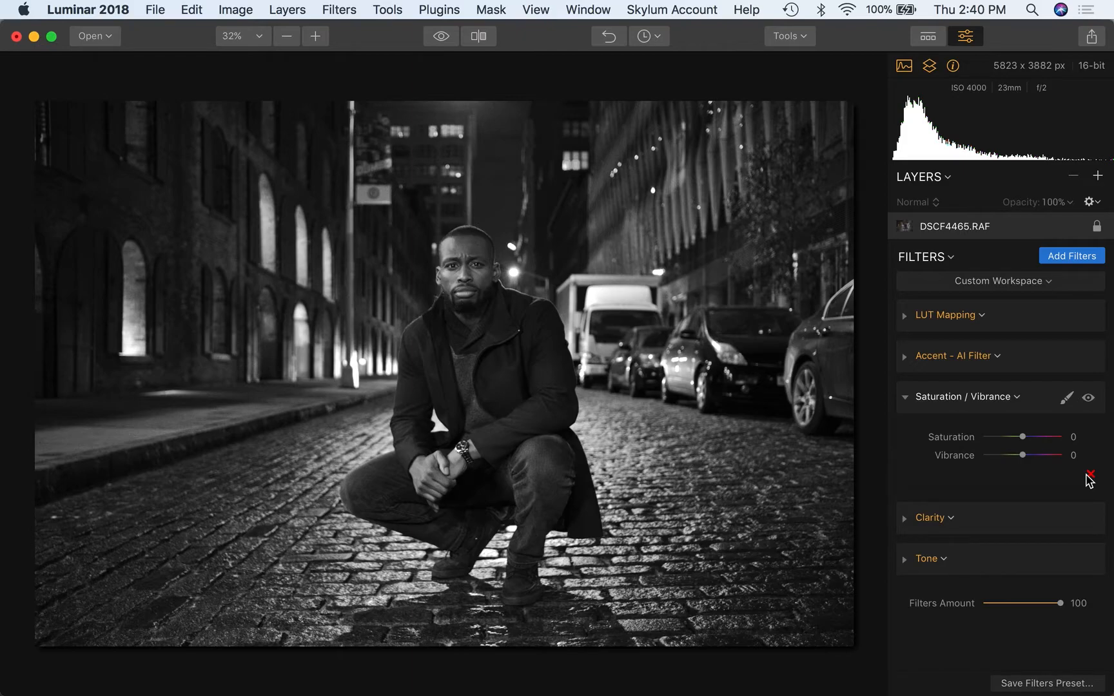
click(989, 437)
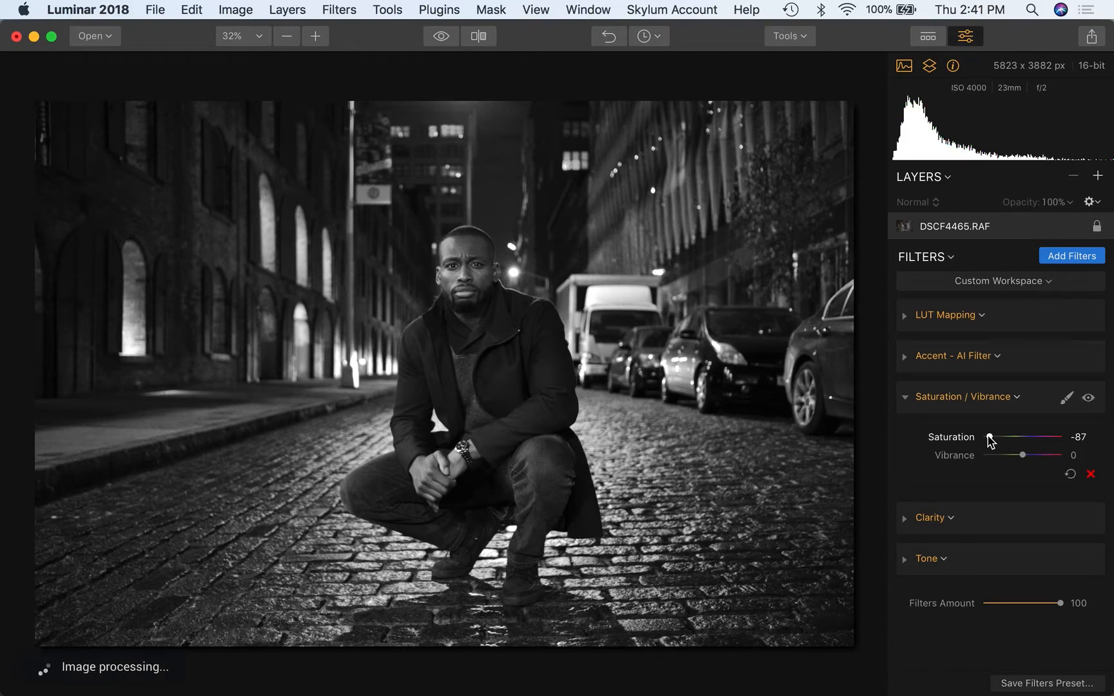
click(1090, 474)
click(905, 398)
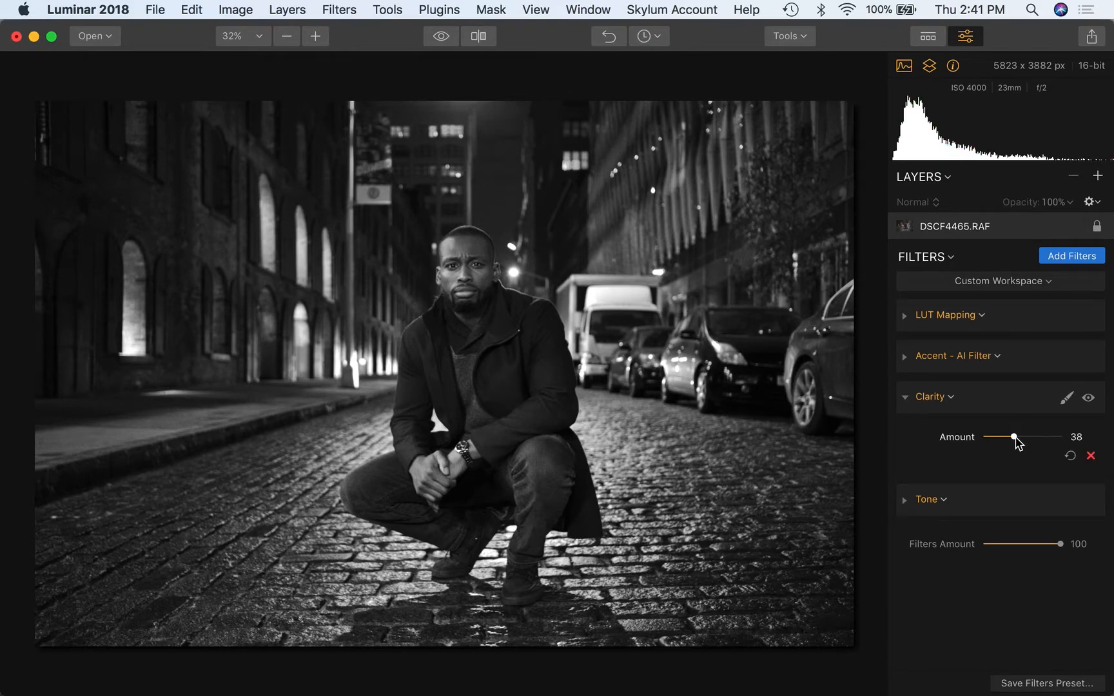
- Compare Clarity Amount near zero and at 45, then settle it at 35
click(985, 438)
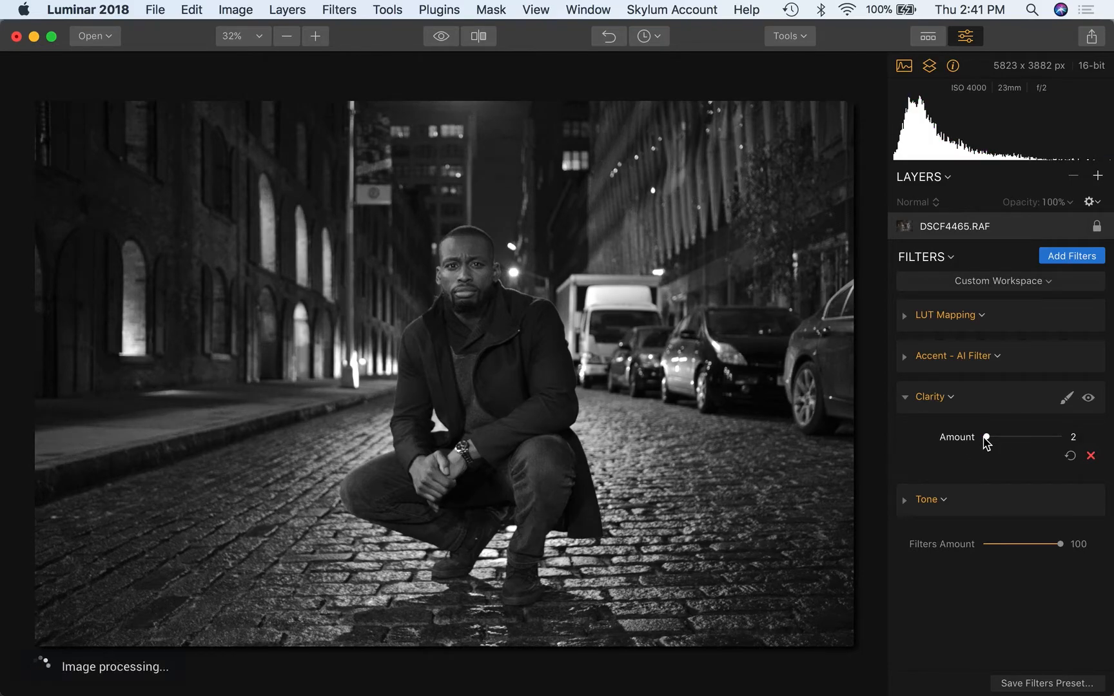
click(1019, 438)
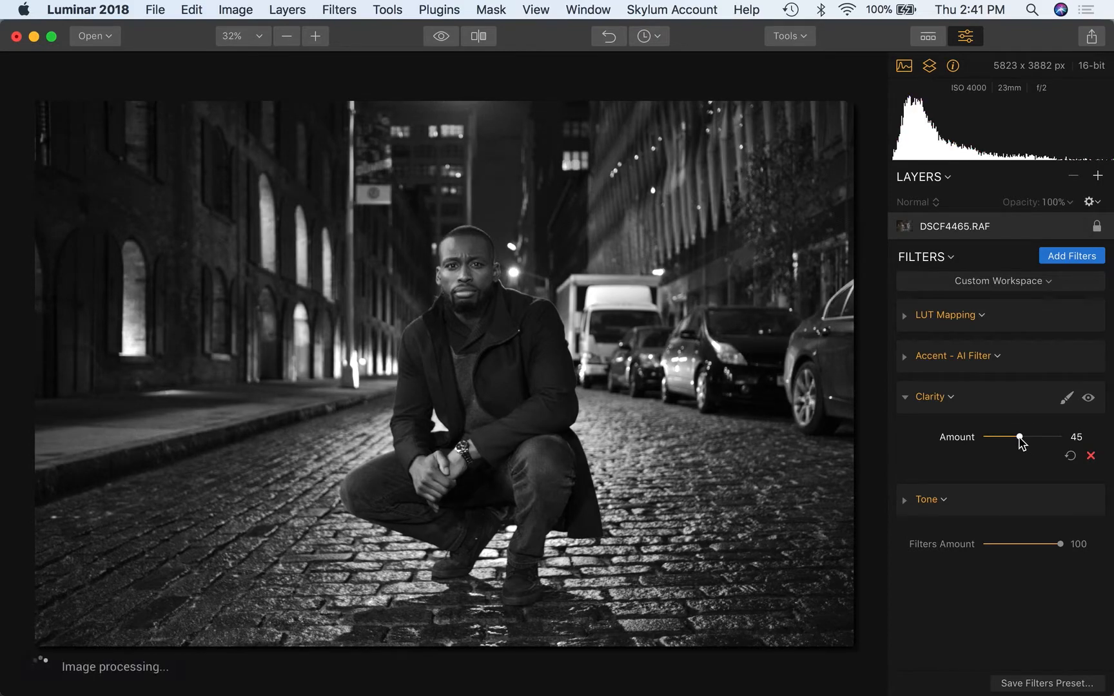
drag(1020, 440, 1013, 441)
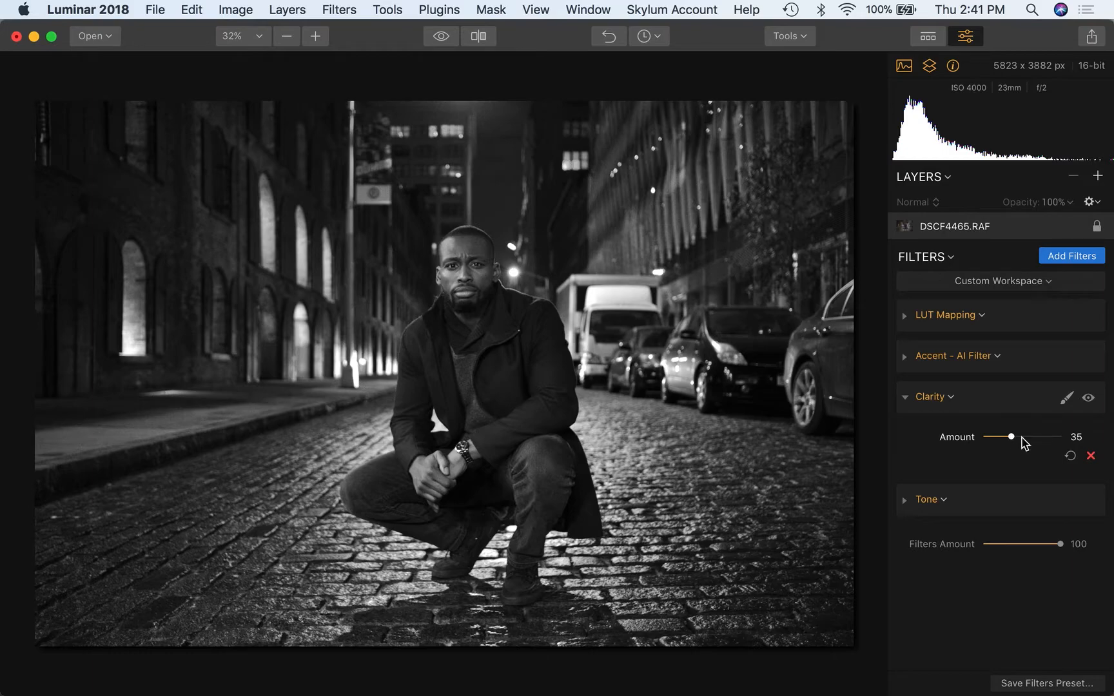
- In the Tone filter, try a stronger Smart Tone, then bring it back to about 10
click(905, 399)
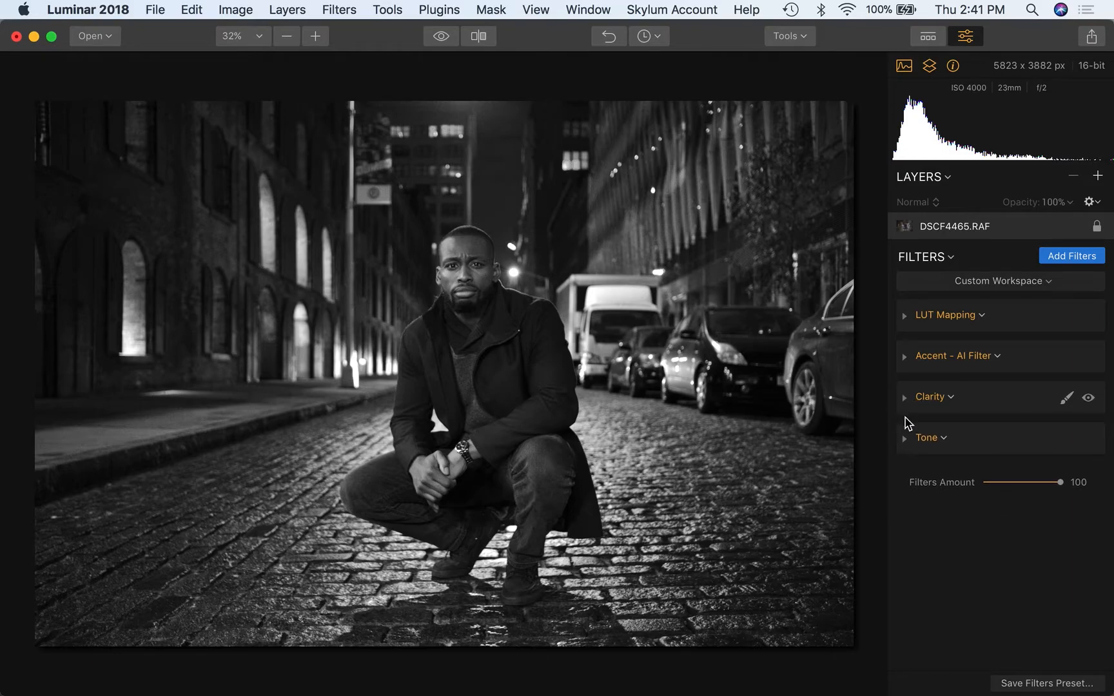
click(905, 439)
scroll(981, 450, down, 1)
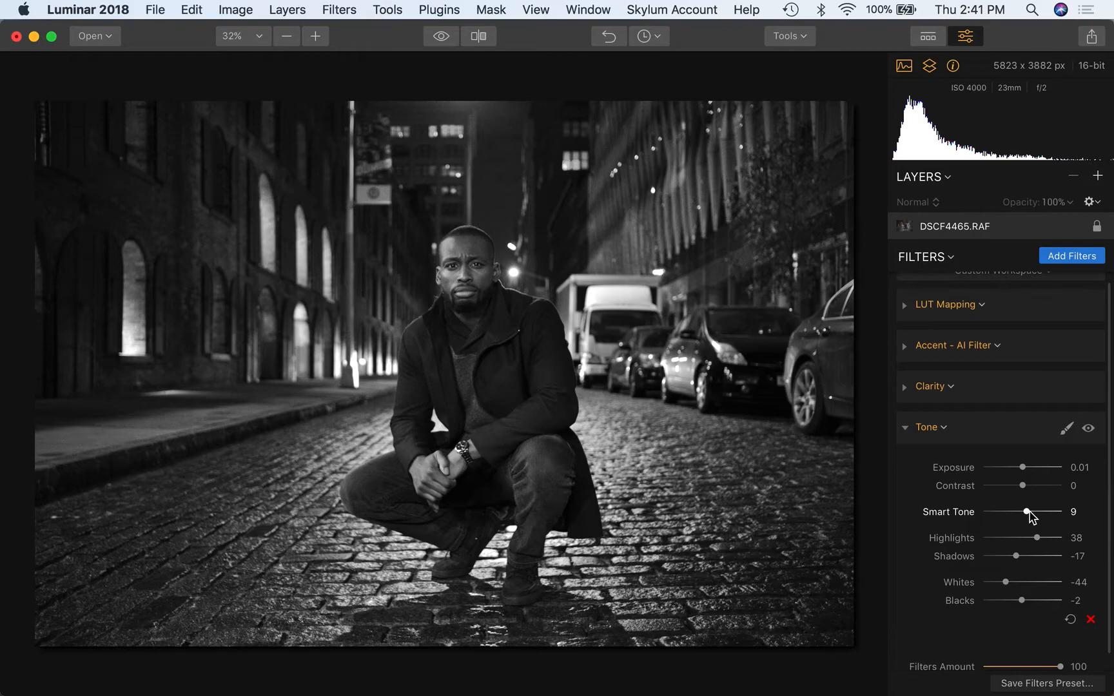
drag(1027, 515, 1045, 516)
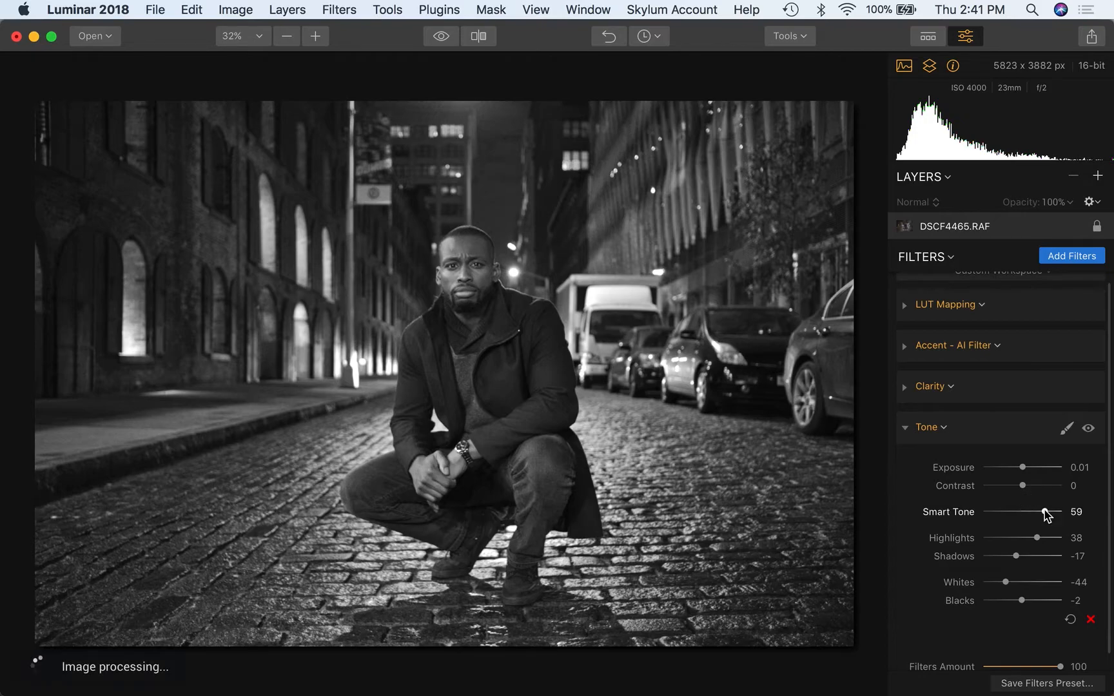
drag(1045, 515, 1028, 515)
scroll(1044, 571, down, 1)
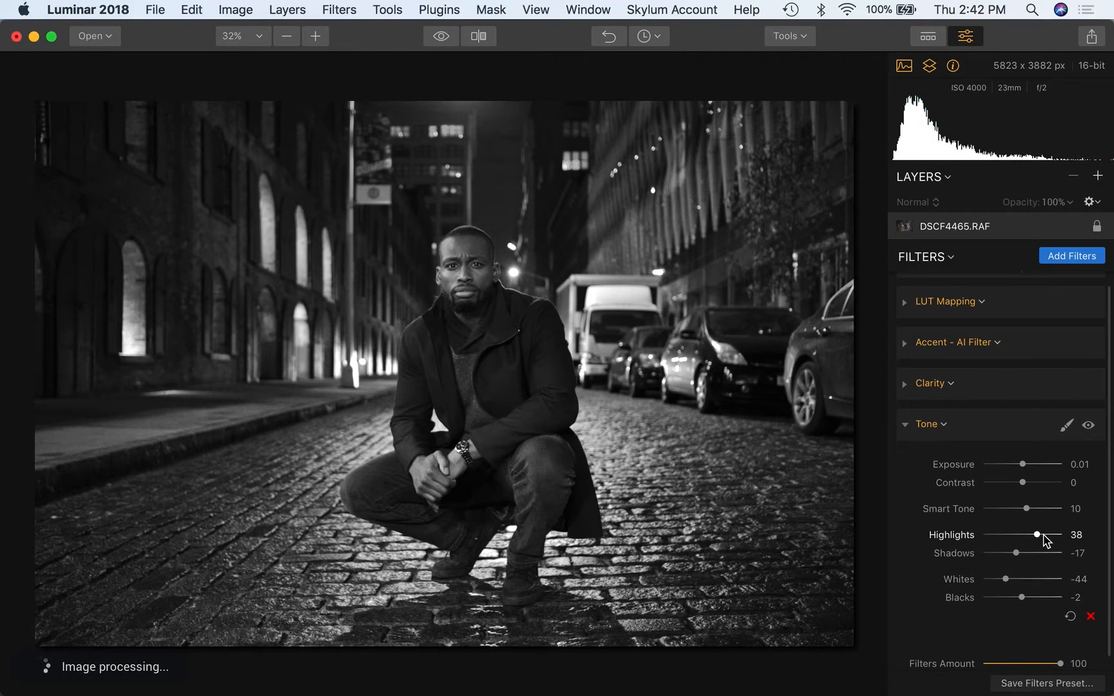
- Test Highlights at 55 and Shadows down to -75, then return highlights to 38, shadows about -44
drag(1044, 535, 1048, 535)
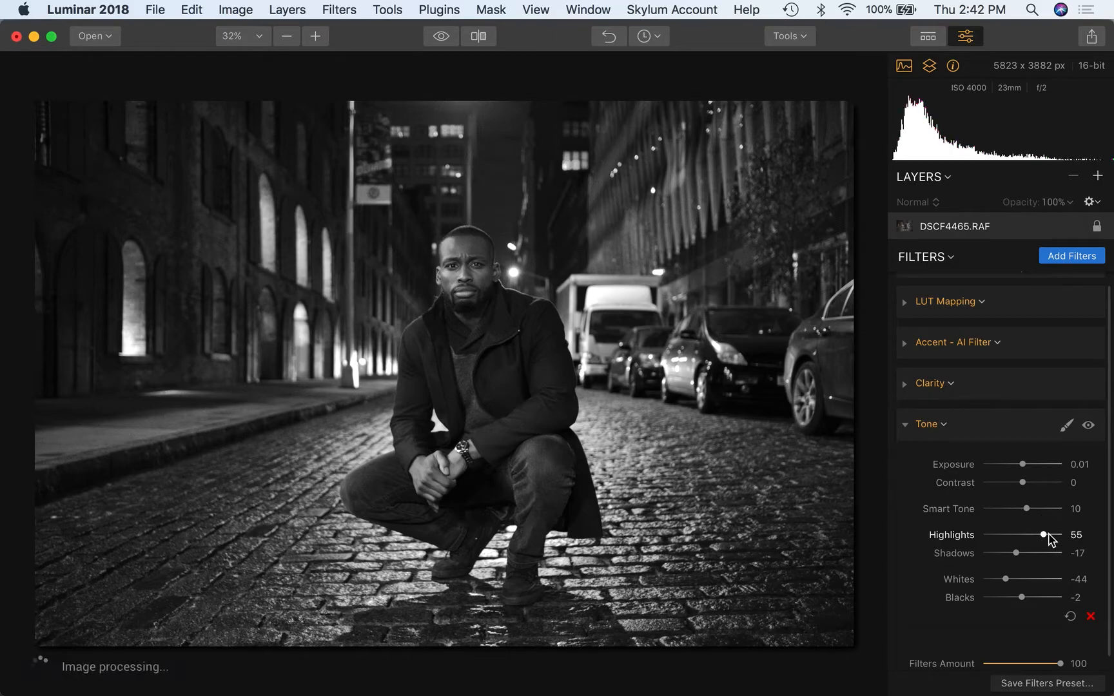
drag(1002, 556, 1001, 555)
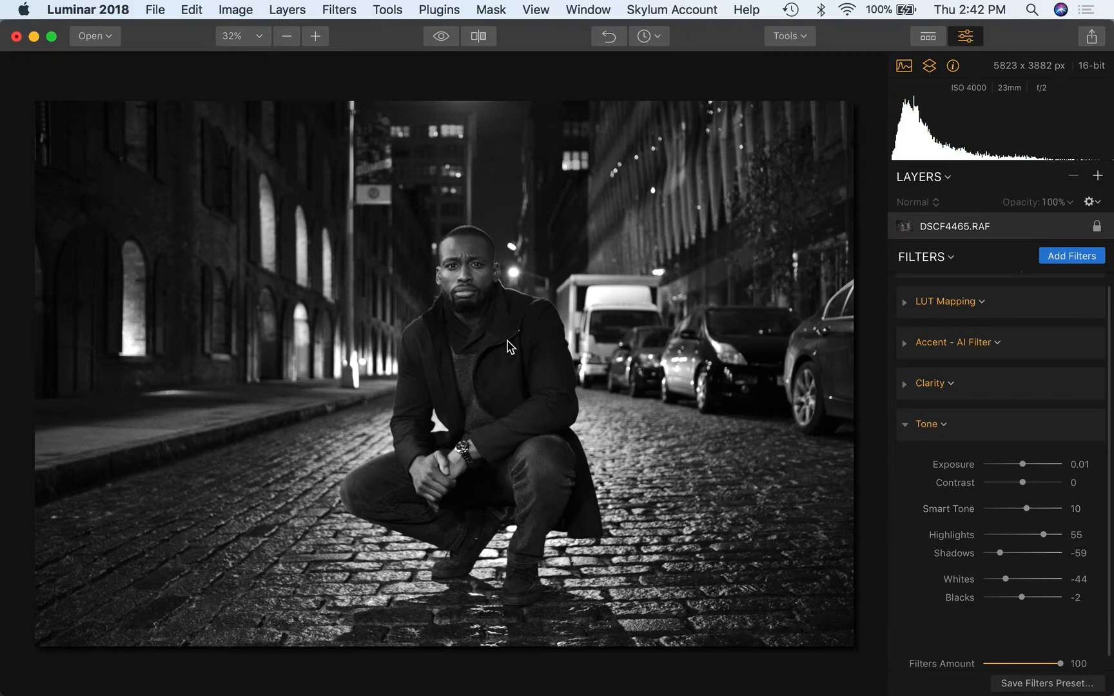
click(998, 554)
drag(998, 554, 1054, 535)
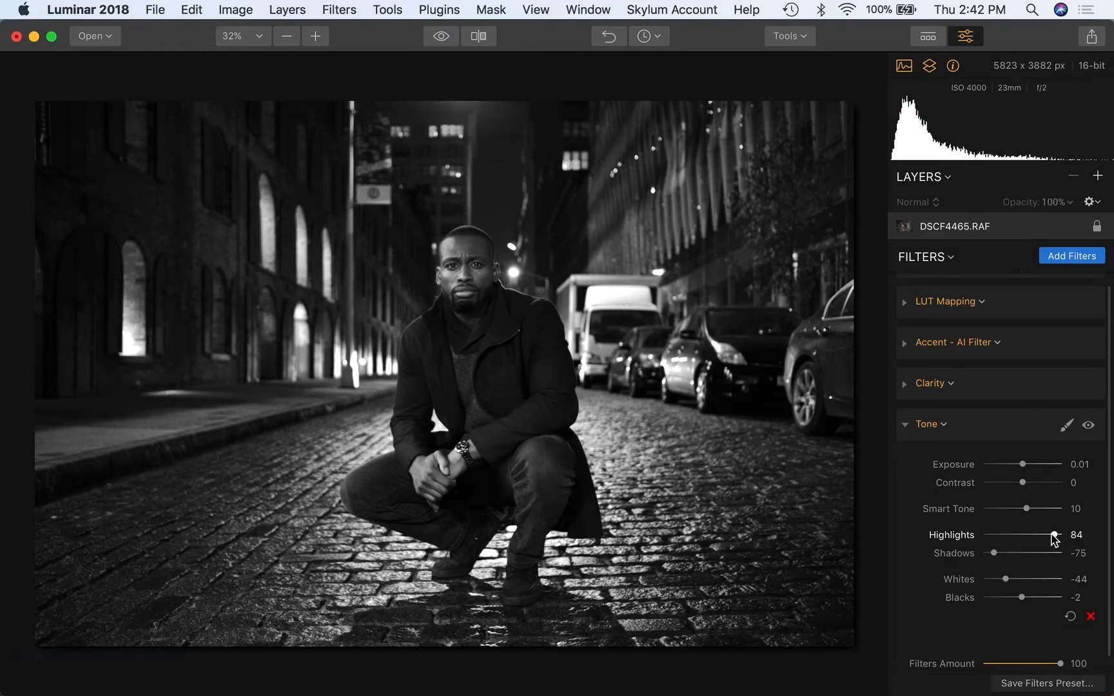
click(1038, 535)
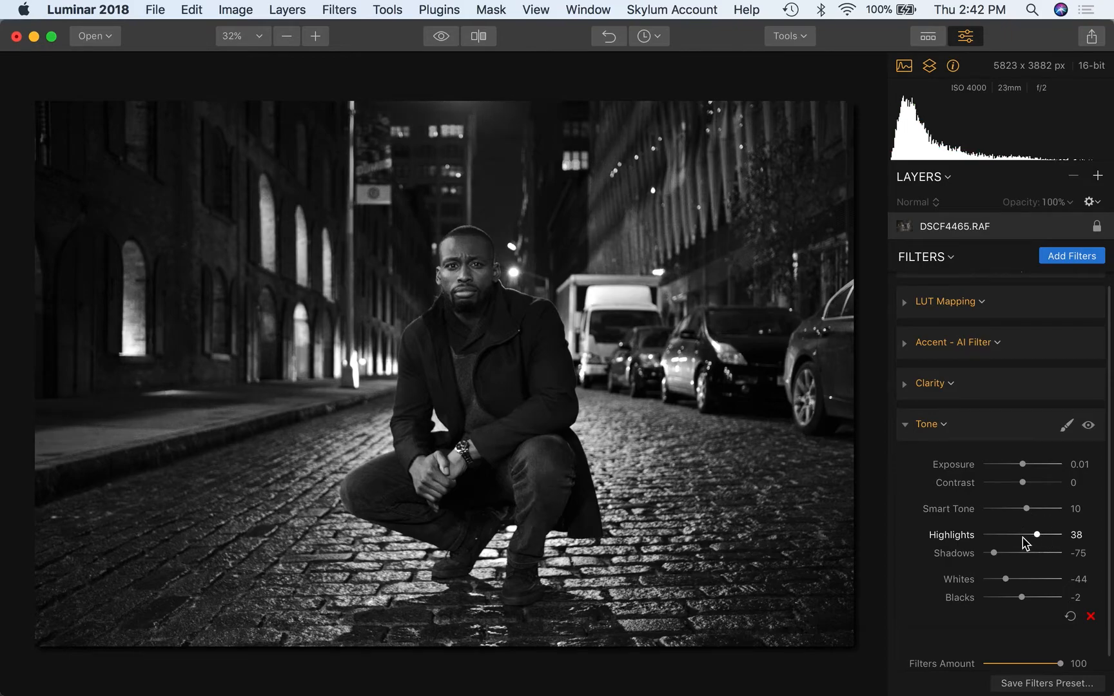
click(1005, 553)
- Lift Tone Shadows to -23 and, after trial values and a reset, set Whites to -61
drag(1008, 553, 1014, 553)
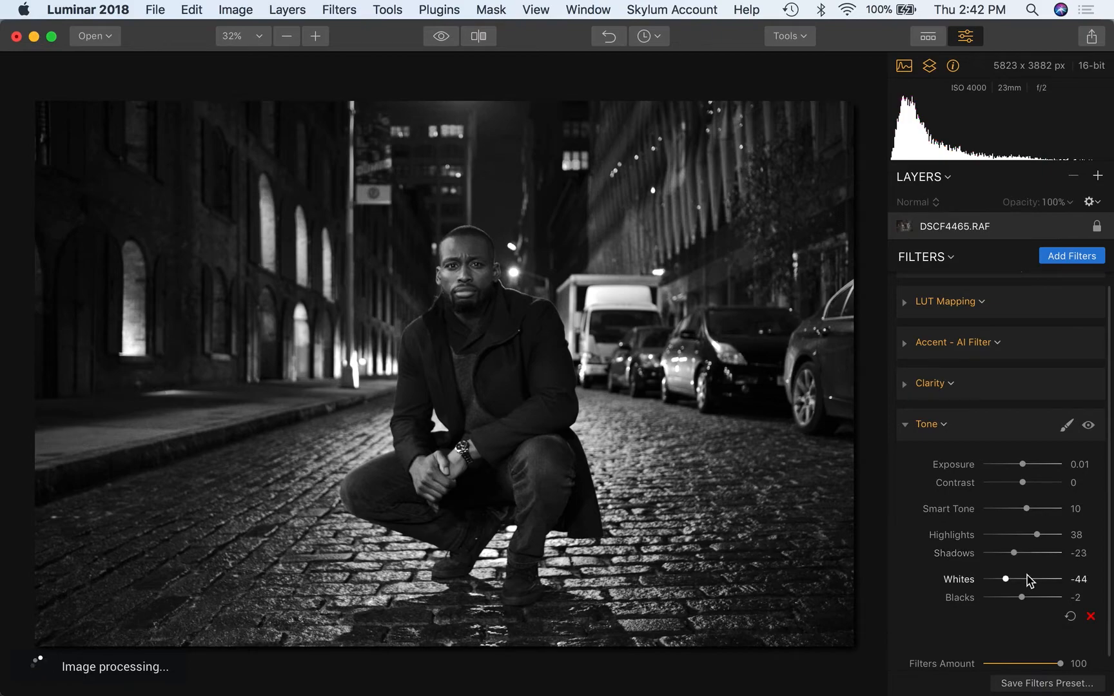
scroll(1019, 587, down, 1)
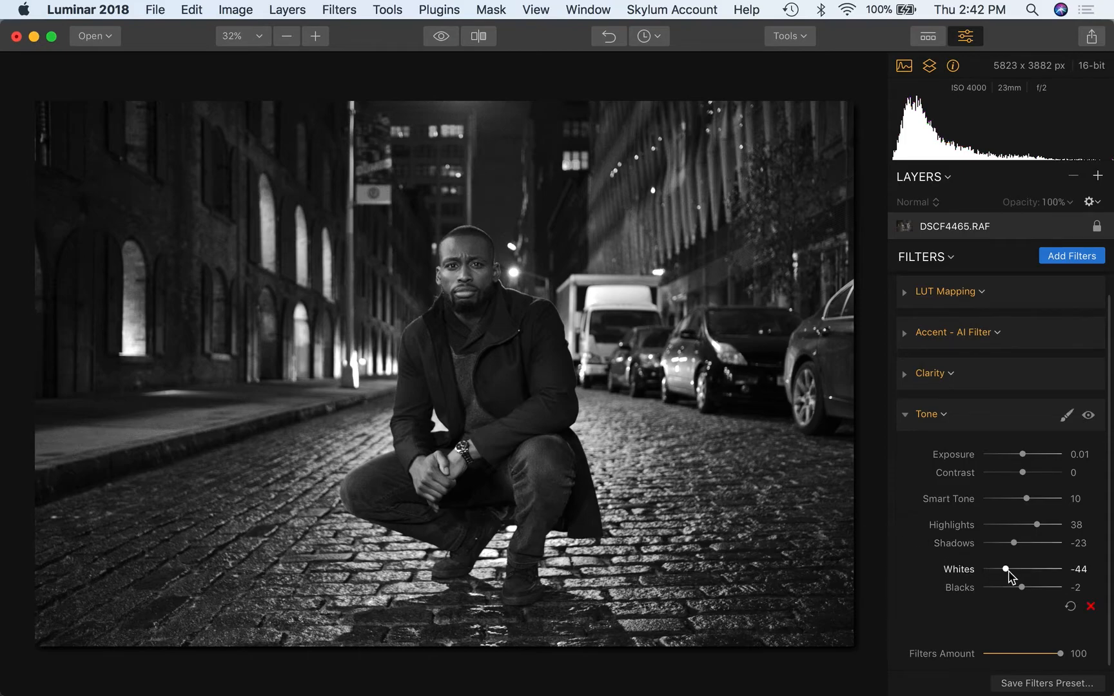
click(987, 570)
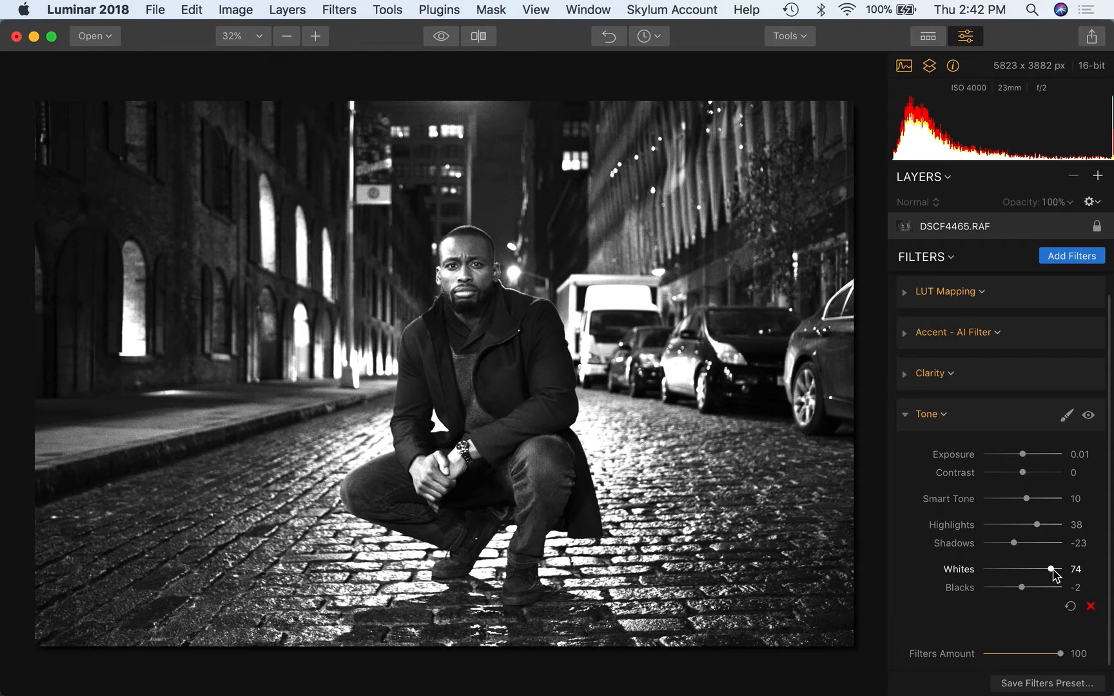
click(1009, 570)
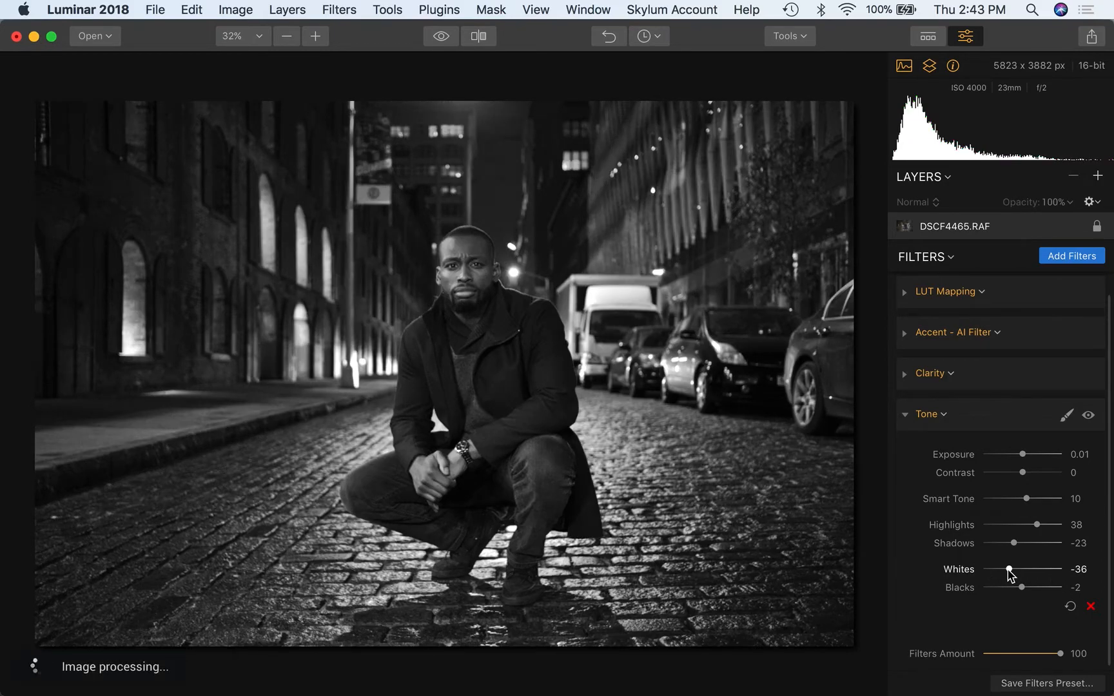
double_click(1025, 570)
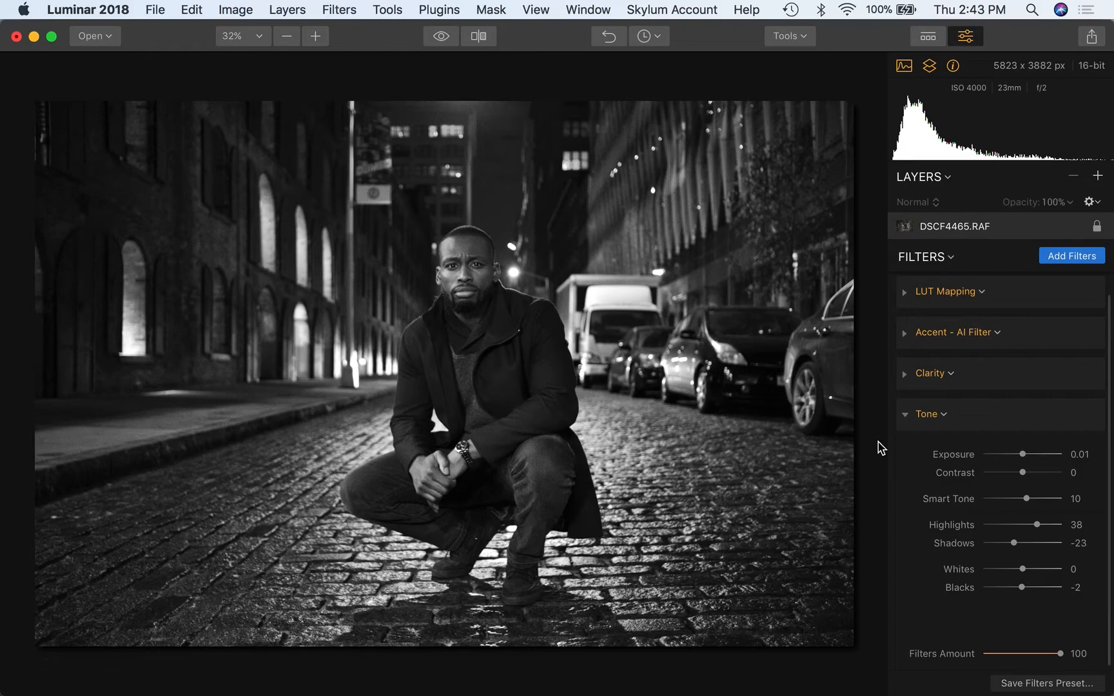
drag(1001, 571, 1000, 577)
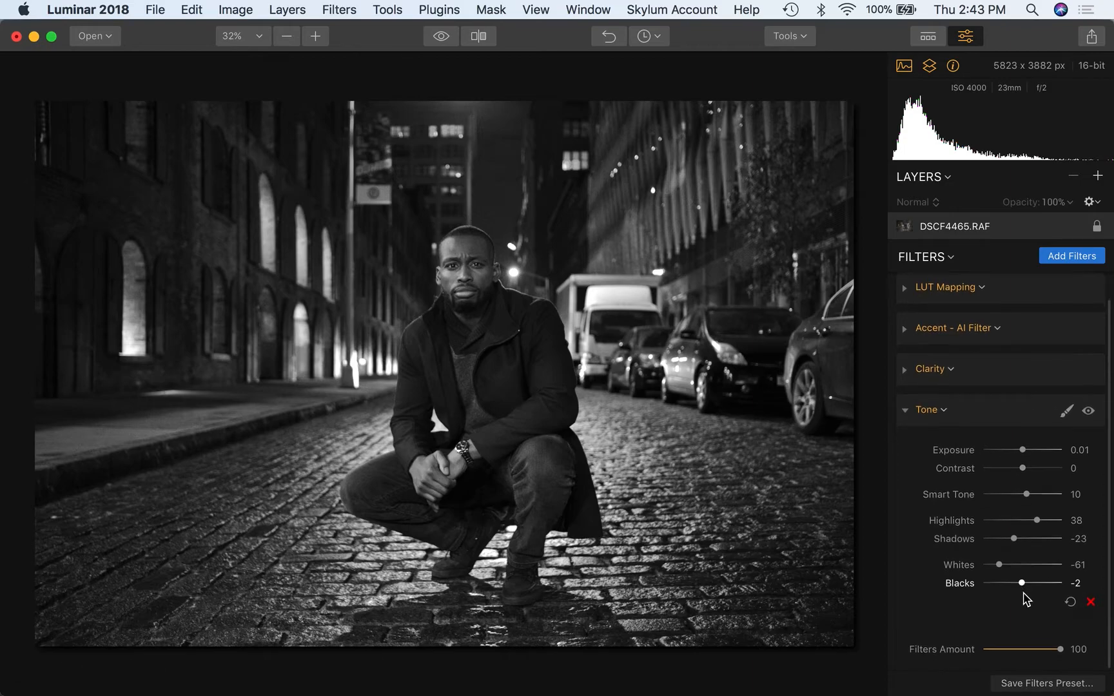
click(907, 416)
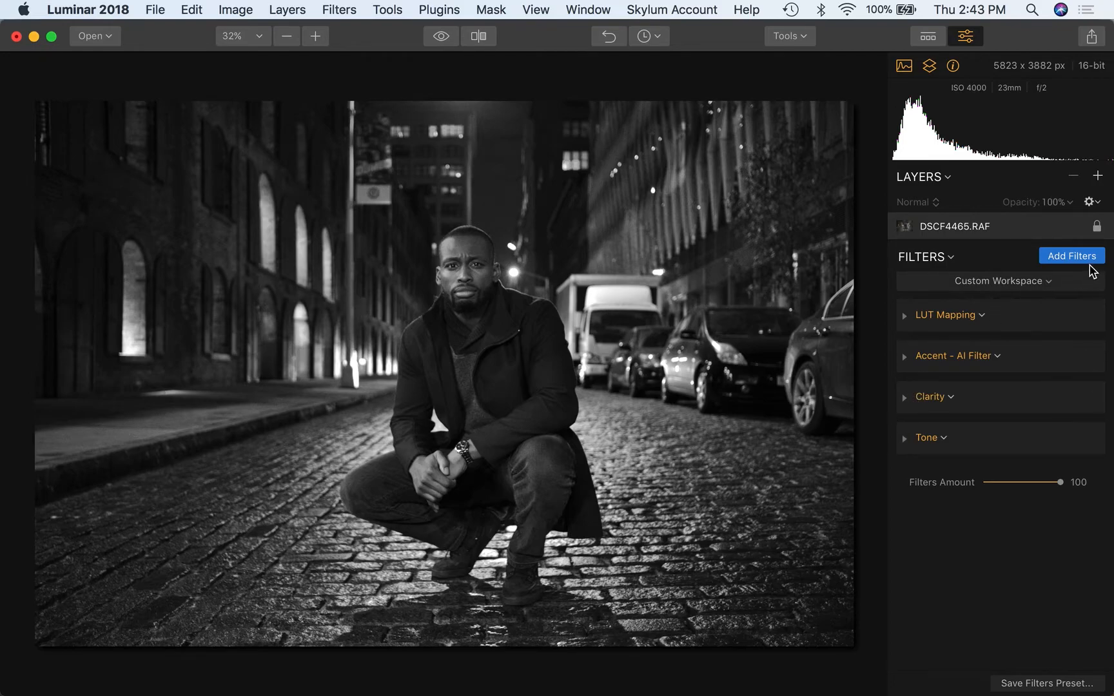
- Add Structure from the Filters Catalog and raise its Amount from 55 to 74
click(1074, 258)
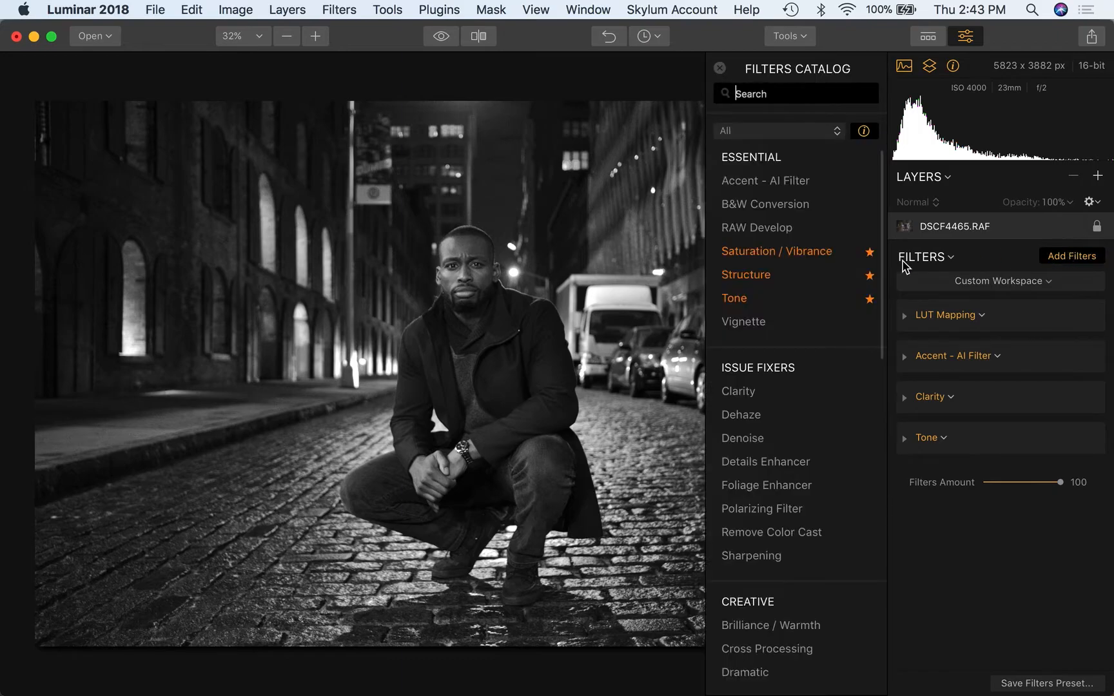
click(786, 283)
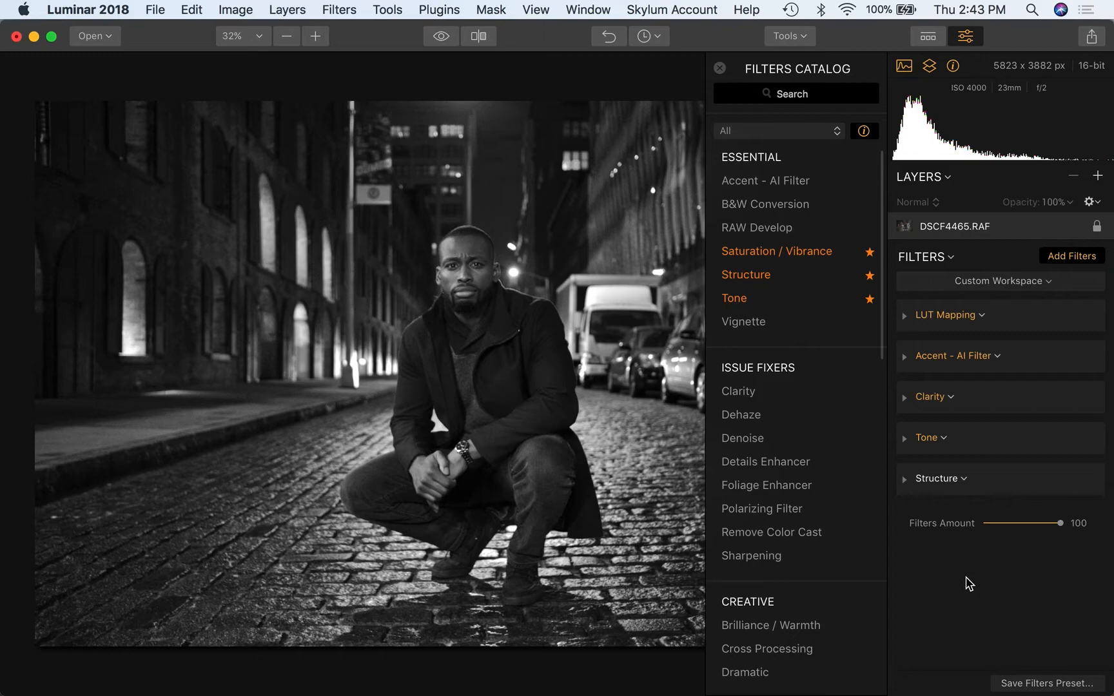
click(720, 68)
click(904, 481)
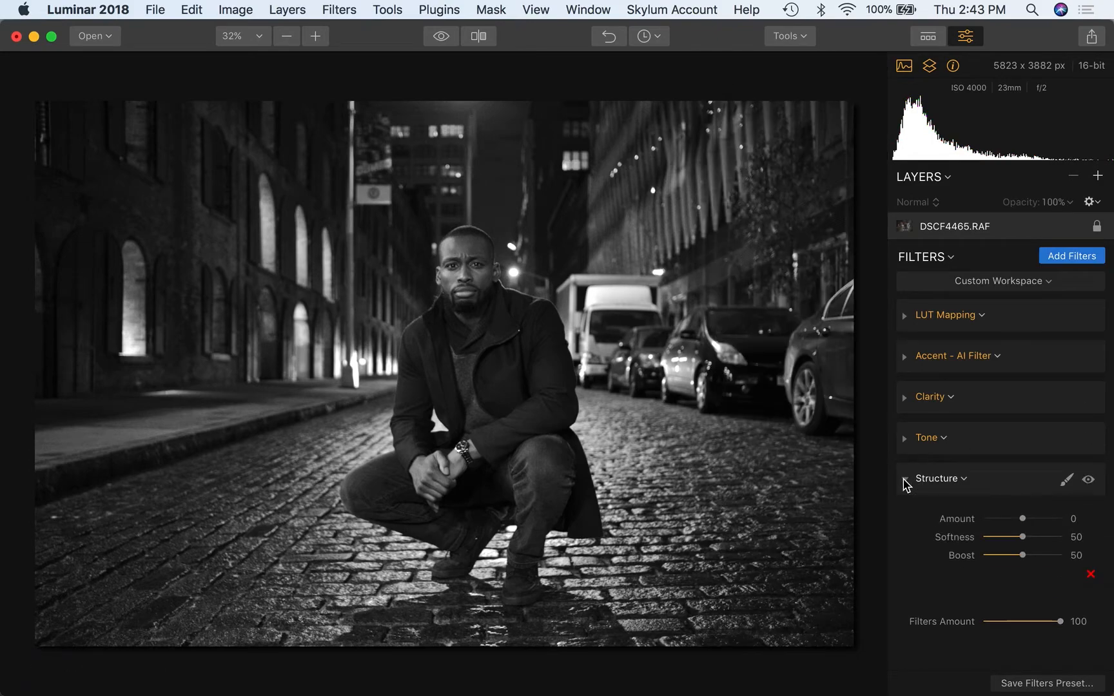
click(1046, 519)
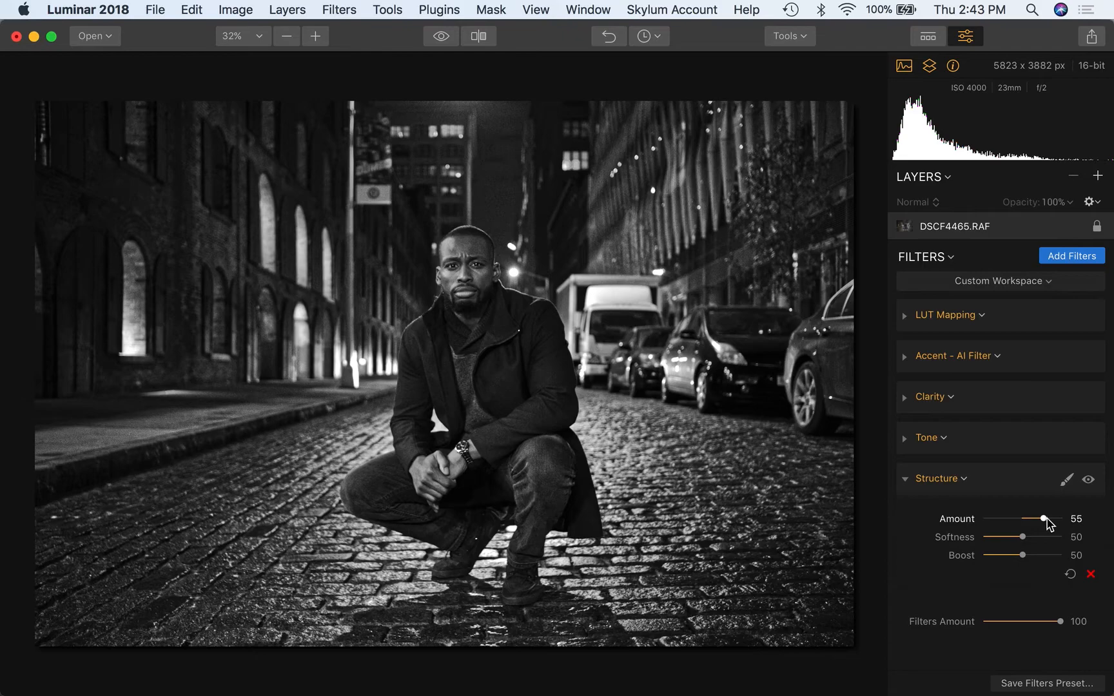
click(1053, 519)
- Switch the Structure filter to brush masking and paint it over the cobblestone foreground
click(1067, 481)
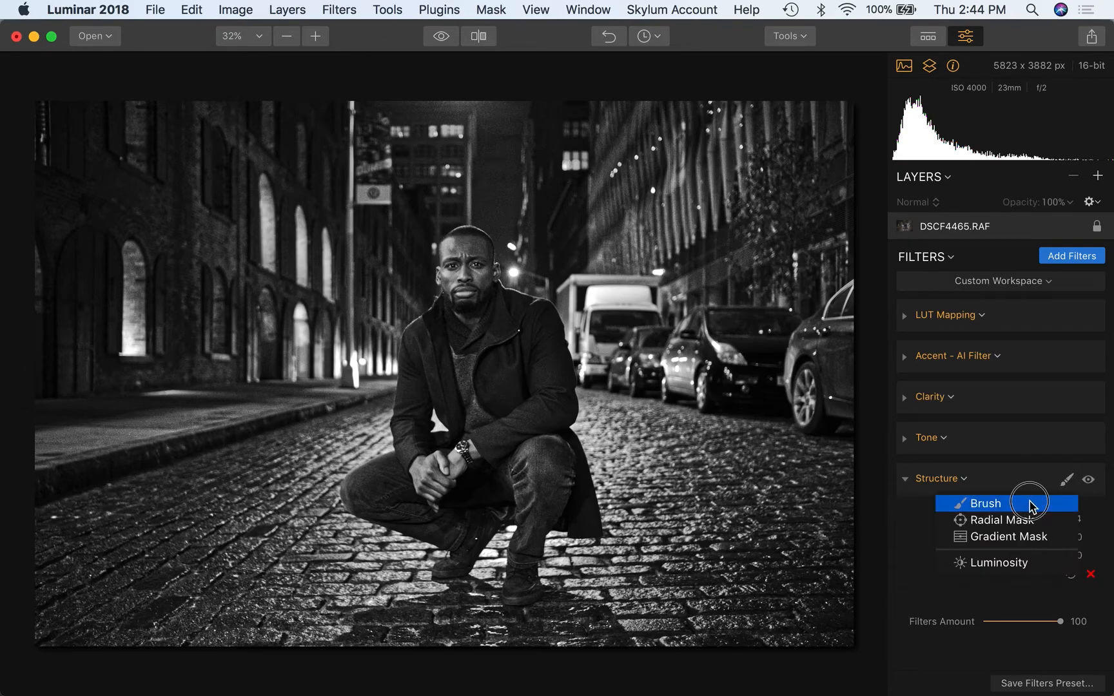
click(1032, 504)
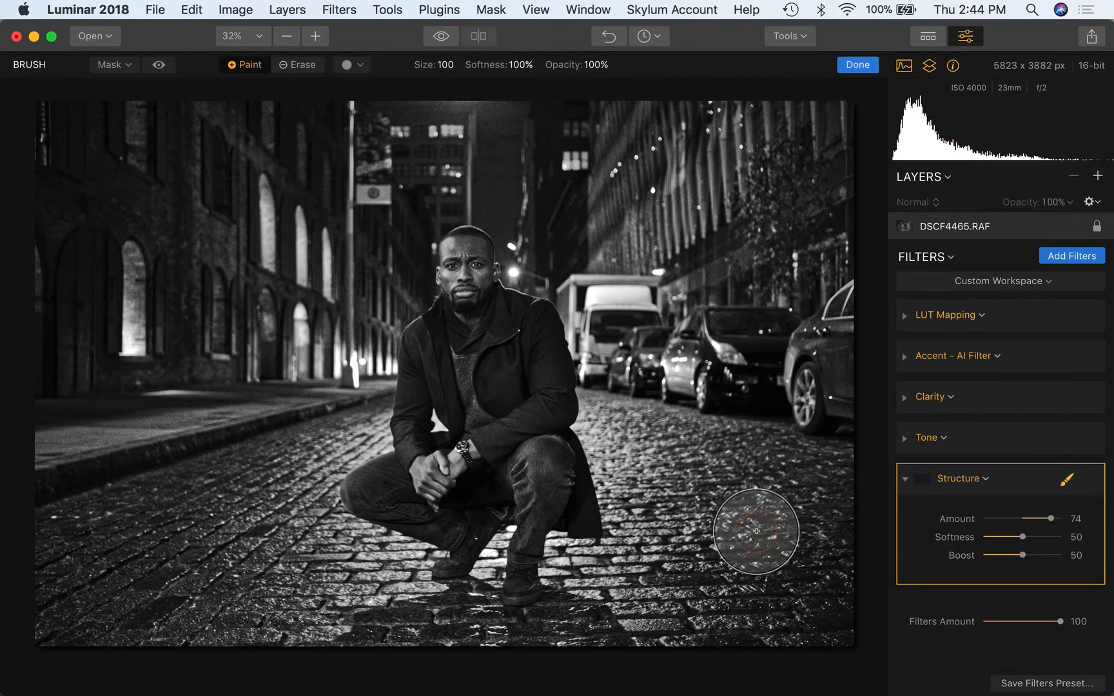
mouse_move(719, 567)
mouse_down()
mouse_move(714, 542)
mouse_move(731, 587)
mouse_move(696, 601)
mouse_move(649, 581)
mouse_move(720, 543)
mouse_move(835, 568)
mouse_move(813, 584)
mouse_move(735, 546)
mouse_move(679, 487)
mouse_move(741, 473)
mouse_move(768, 480)
mouse_move(658, 446)
mouse_move(737, 464)
mouse_move(638, 427)
mouse_move(698, 450)
mouse_move(716, 472)
mouse_move(657, 472)
mouse_move(647, 574)
mouse_move(625, 560)
mouse_move(612, 598)
mouse_move(590, 609)
mouse_move(604, 616)
mouse_move(515, 644)
mouse_move(422, 650)
mouse_move(384, 611)
mouse_move(289, 573)
mouse_move(257, 574)
mouse_move(326, 611)
mouse_move(390, 619)
mouse_move(392, 599)
mouse_move(359, 574)
mouse_move(229, 576)
mouse_move(287, 483)
mouse_move(277, 465)
mouse_move(239, 515)
mouse_move(323, 437)
mouse_move(67, 587)
mouse_move(194, 495)
mouse_move(55, 557)
mouse_move(67, 587)
mouse_move(162, 607)
mouse_move(257, 579)
mouse_move(292, 610)
mouse_move(151, 536)
mouse_move(120, 456)
mouse_move(90, 436)
mouse_move(190, 410)
mouse_move(223, 417)
mouse_move(208, 419)
mouse_move(184, 468)
mouse_move(331, 407)
mouse_move(331, 426)
mouse_move(247, 511)
mouse_move(330, 599)
mouse_move(355, 582)
mouse_move(493, 623)
mouse_move(590, 629)
mouse_move(663, 540)
mouse_move(645, 446)
mouse_move(618, 425)
mouse_move(747, 565)
mouse_move(766, 605)
mouse_up()
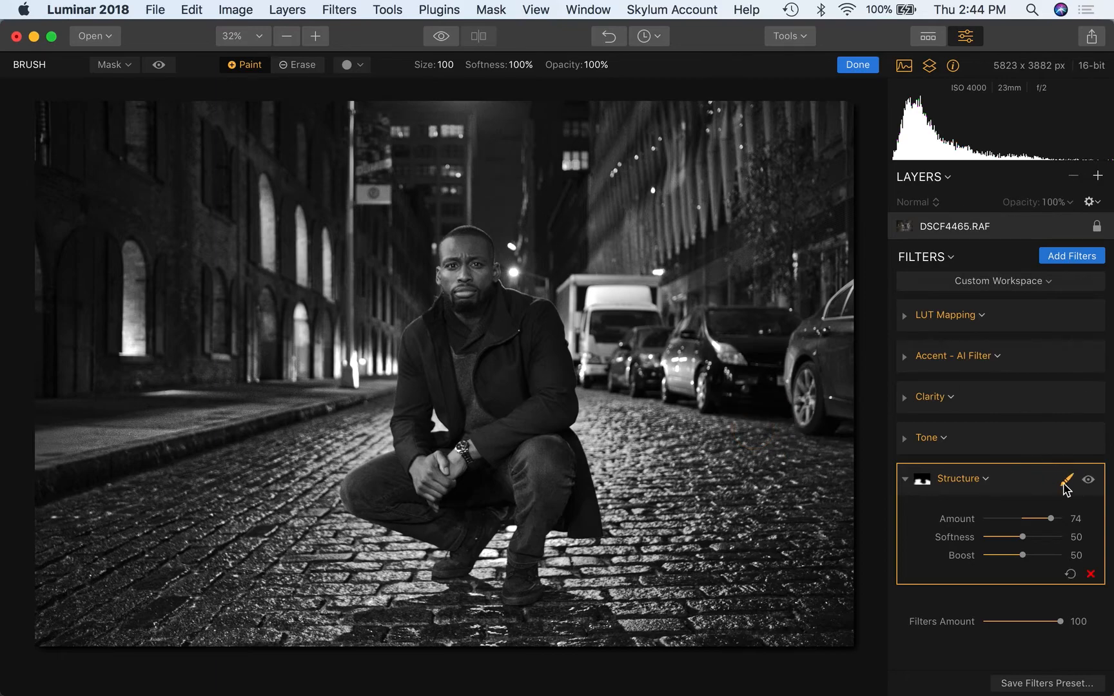
- Confirm the Structure brush mask with Done, dismiss the reminder, and switch to QuickTime Player
click(860, 67)
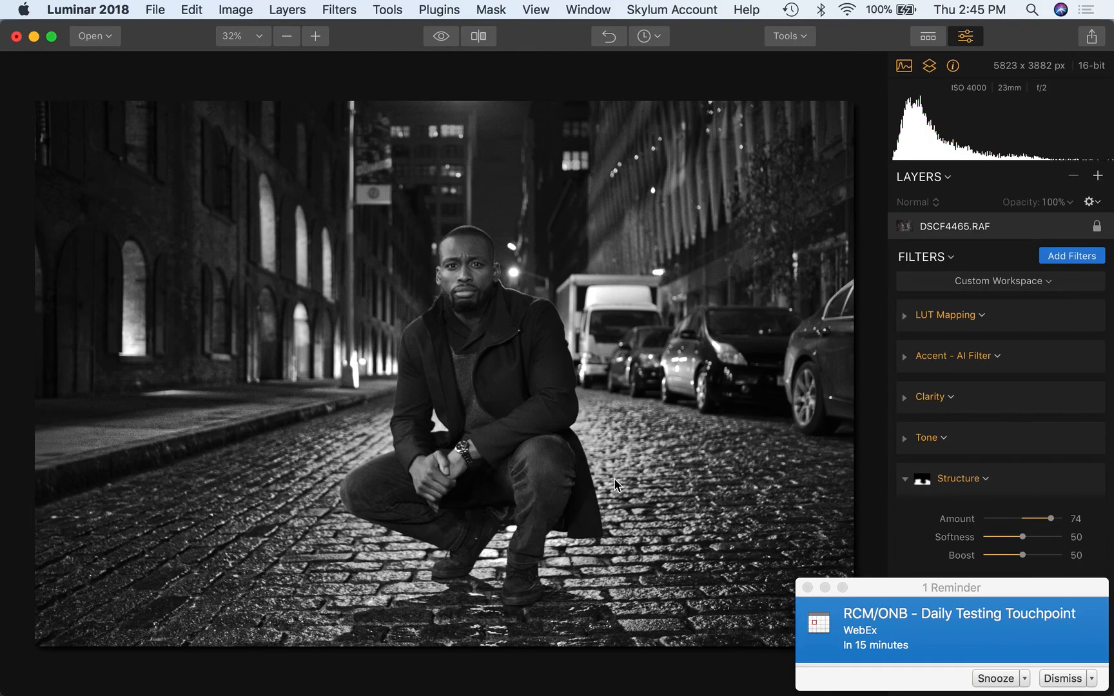
click(808, 588)
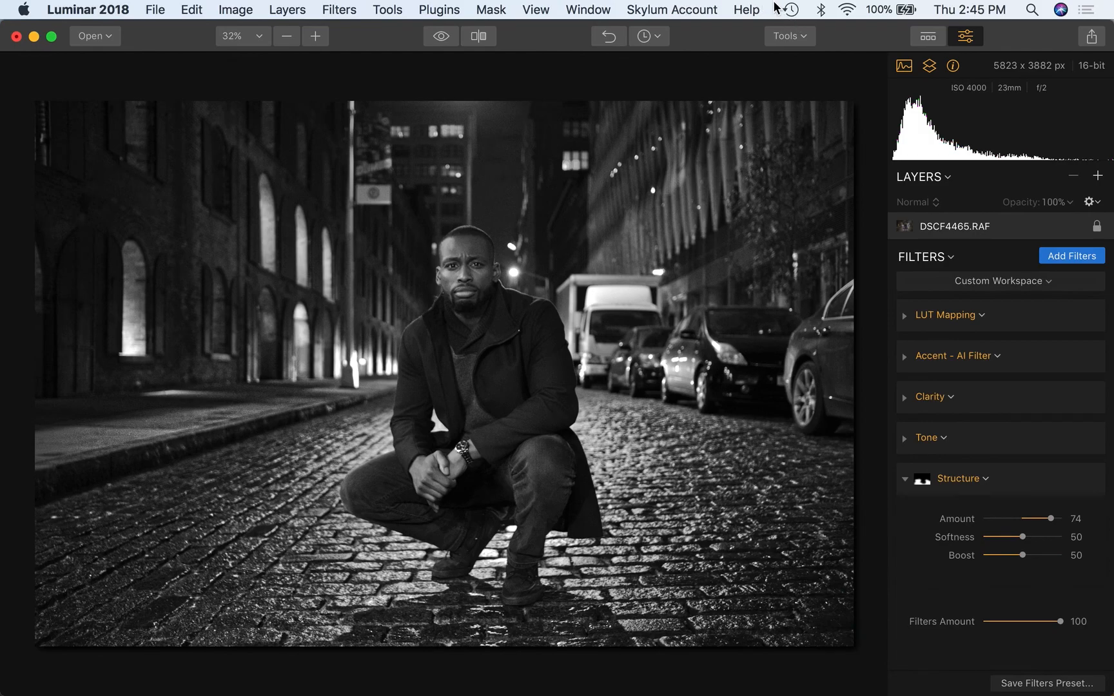
key(super+Tab)
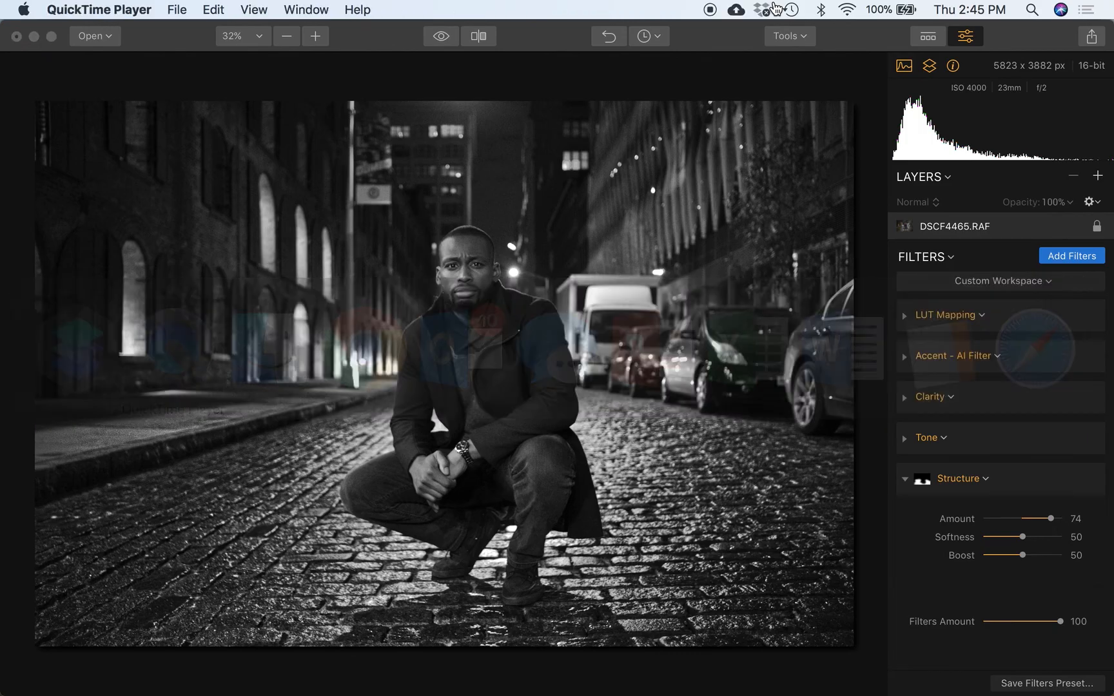